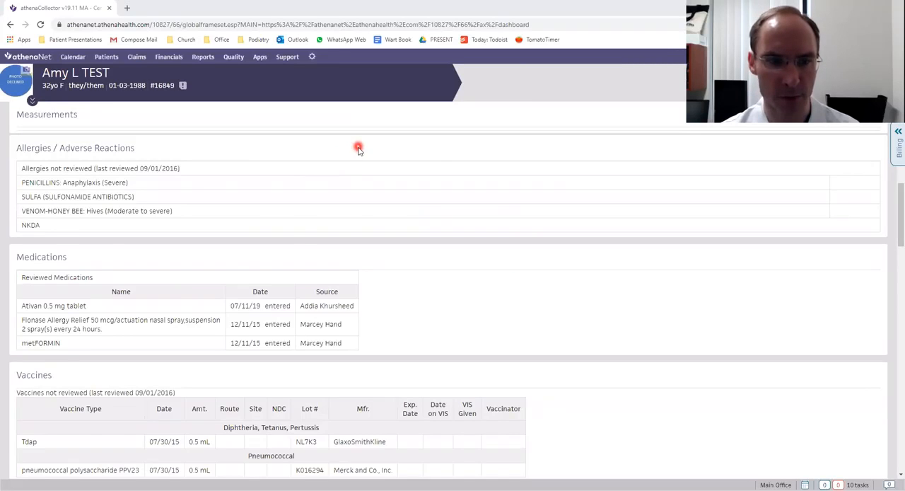
Open the encounter's Assessment / Plan section for editing.
scroll(358, 149, down, 3)
scroll(255, 164, down, 5)
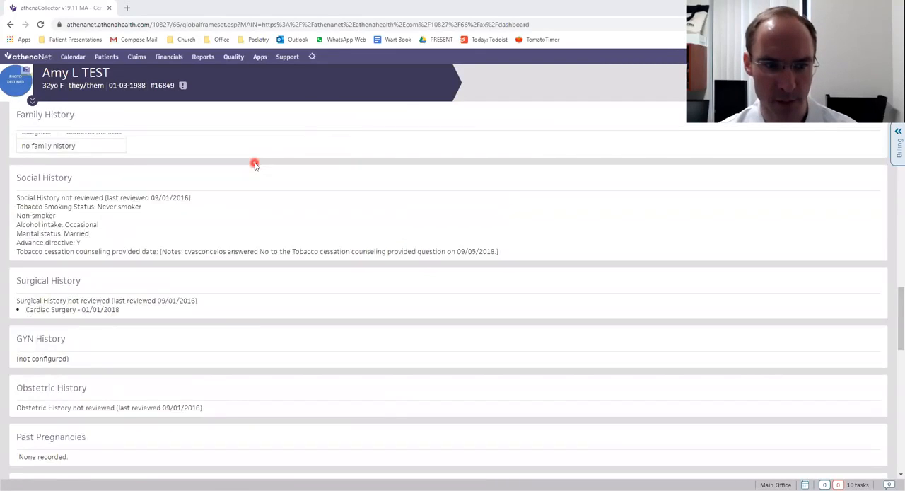
scroll(254, 164, down, 6)
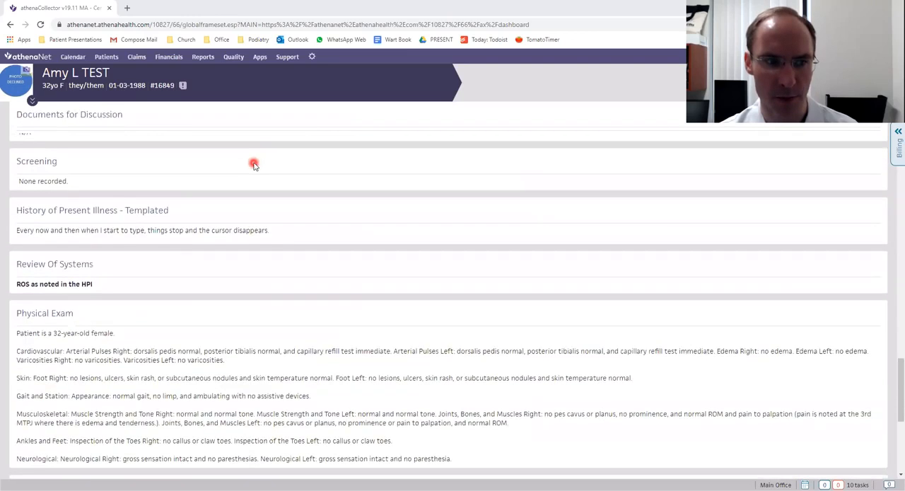
scroll(254, 165, down, 3)
scroll(155, 294, down, 3)
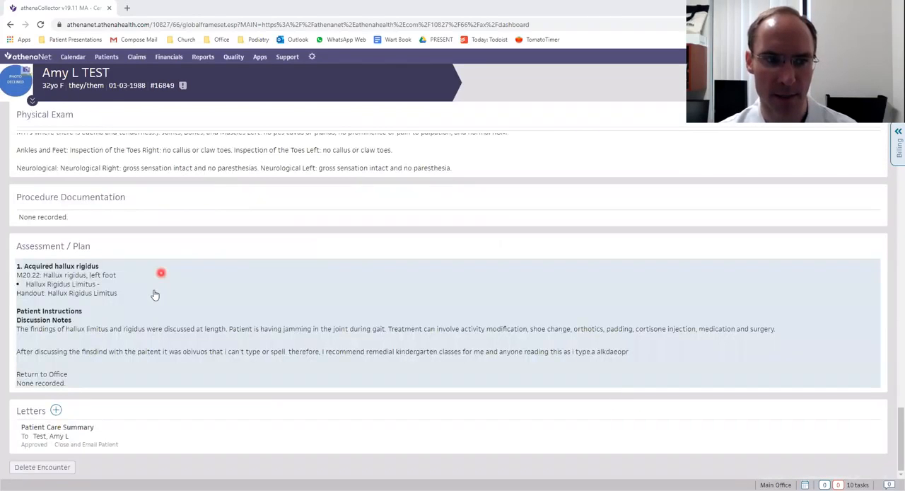
click(219, 262)
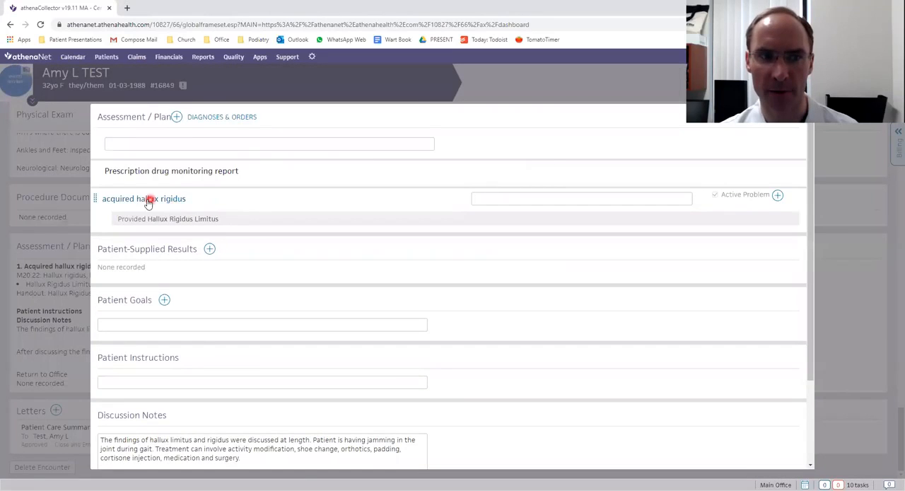
Start an order for acquired hallux rigidus and browse all order sets matching "sur".
click(778, 196)
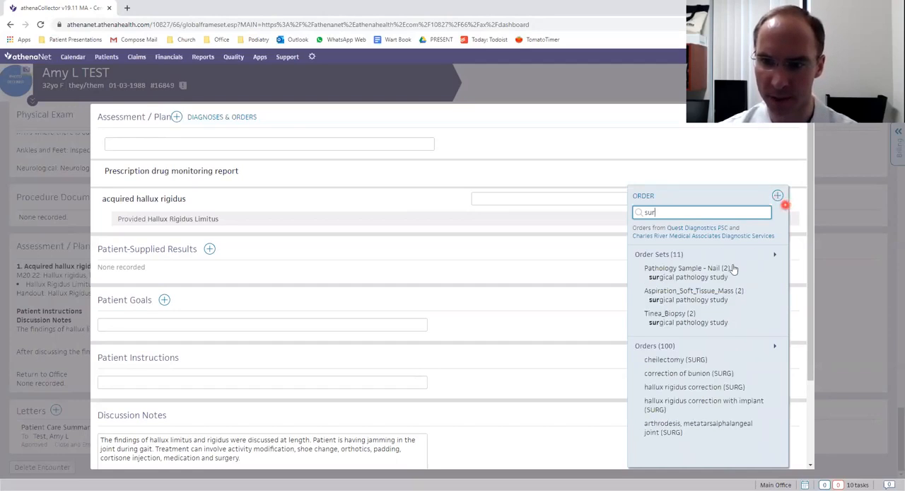
click(719, 255)
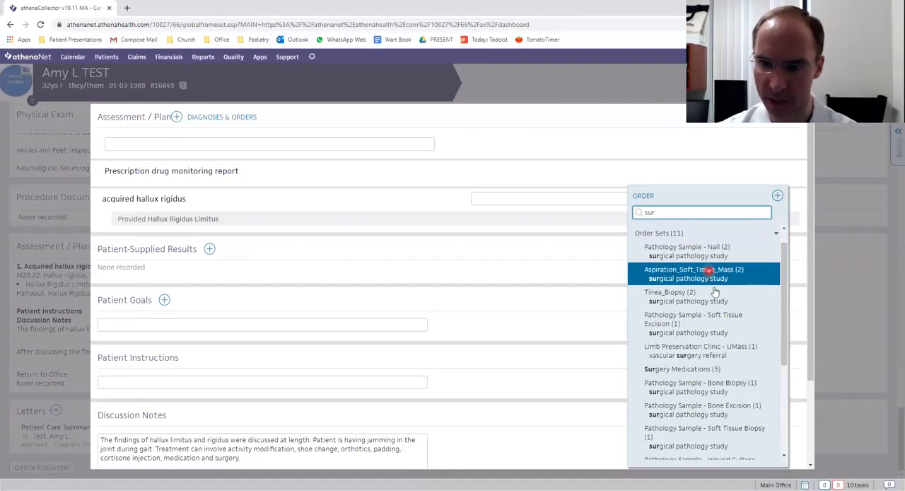
scroll(715, 286, down, 2)
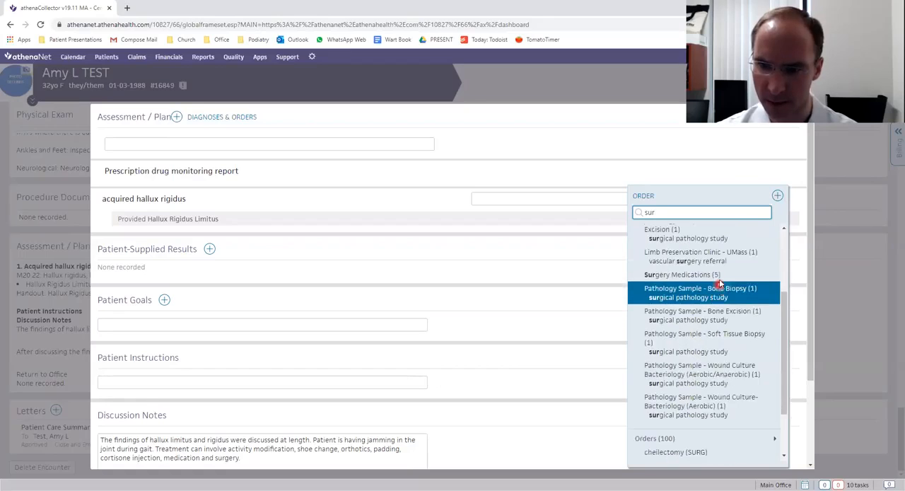
Search the orders for "medi" and clear the search.
click(668, 213)
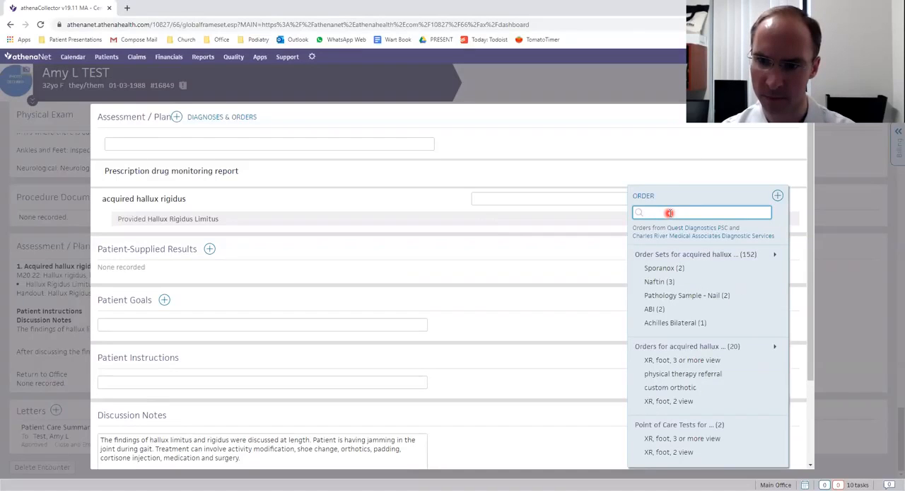
text(medi)
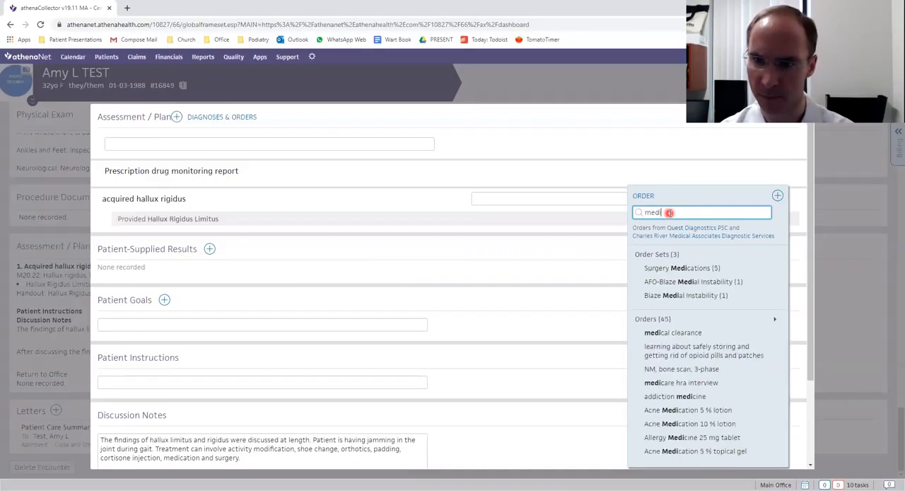
key(BackSpace)
key(BackSpace)
key(BackSpace)
key(BackSpace)
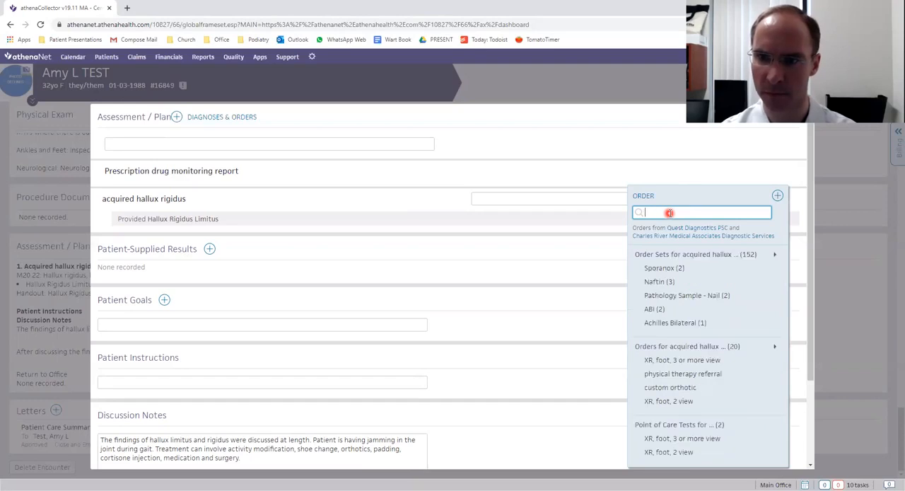
Search the orders for "surgery" and add the Surgery Medications order set to the plan.
text(surgery)
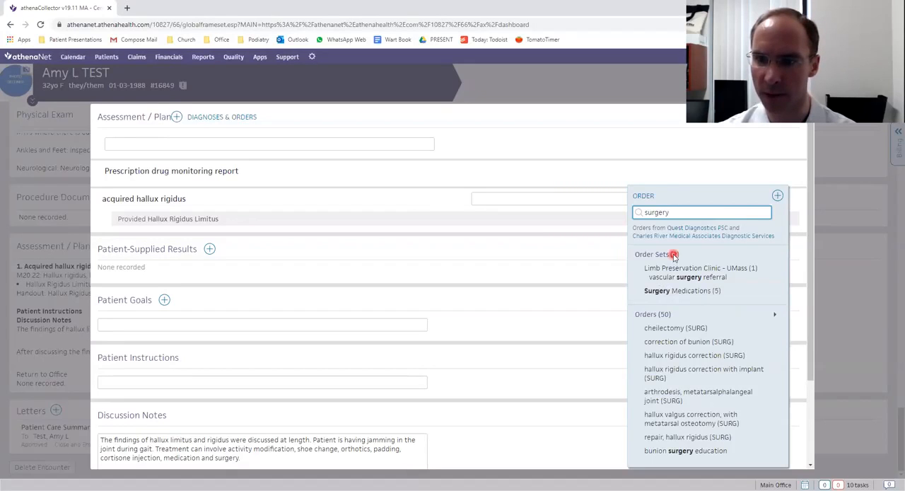
click(682, 294)
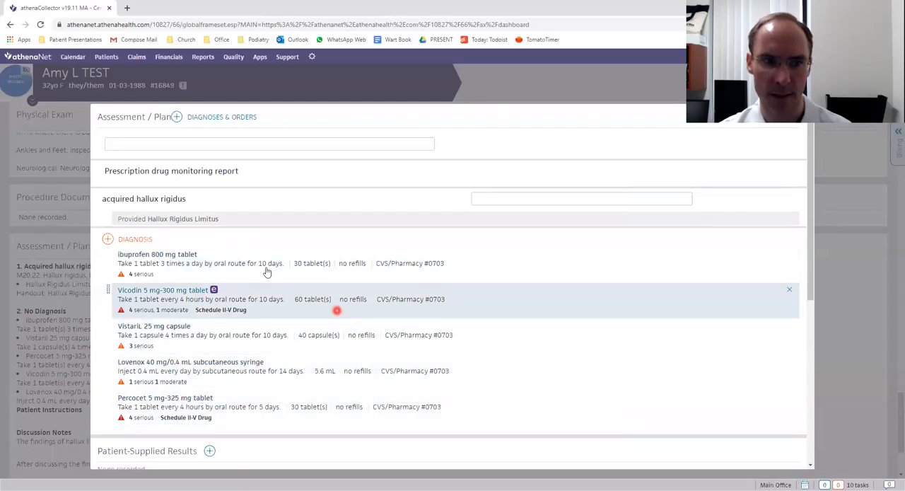
Move the ibuprofen 800 mg and Vistaril 25 mg orders under acquired hallux rigidus and remove the Vicodin order.
drag(237, 263, 247, 206)
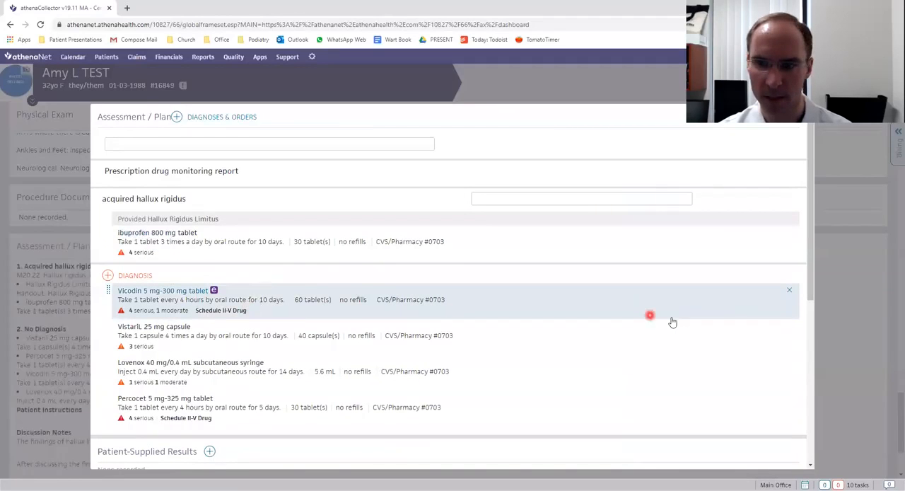
click(789, 294)
drag(236, 306, 258, 247)
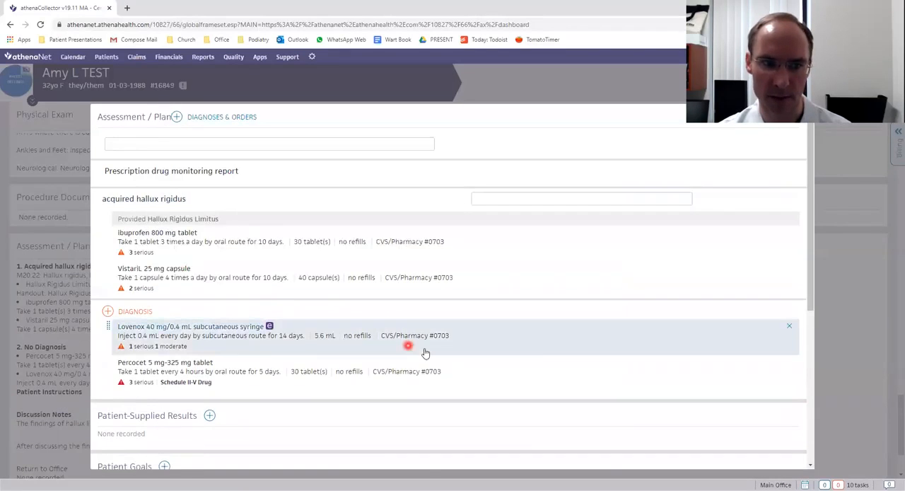
Remove the Lovenox order and move the Percocet 5 mg-325 mg order under acquired hallux rigidus.
click(791, 330)
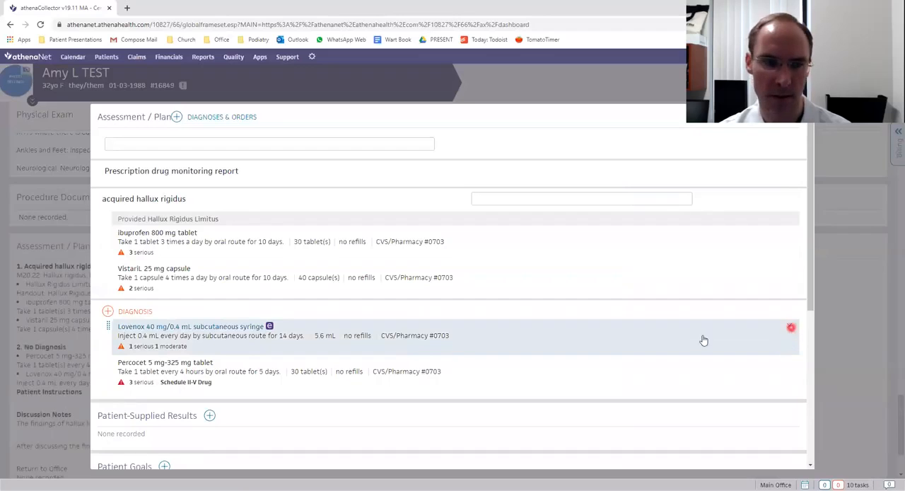
click(150, 343)
drag(151, 289, 256, 299)
click(454, 313)
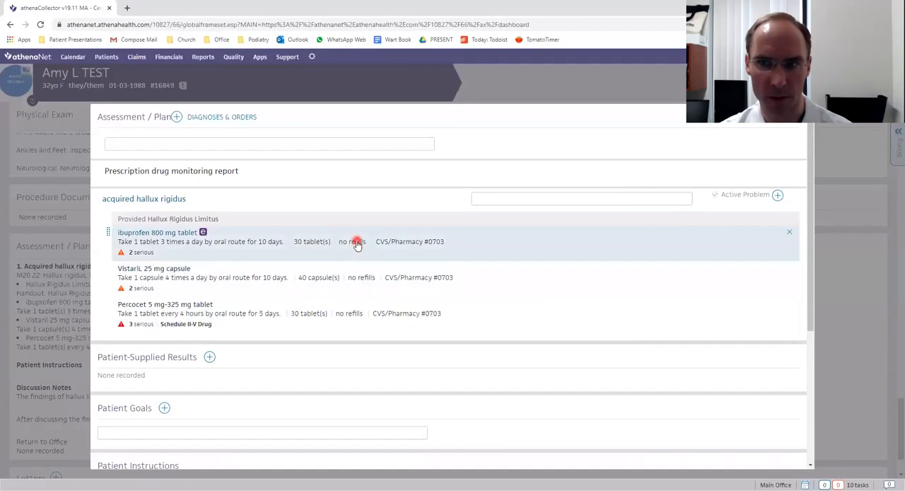
Open the ibuprofen 800 mg order and set its send date to 02-05-2020.
click(357, 244)
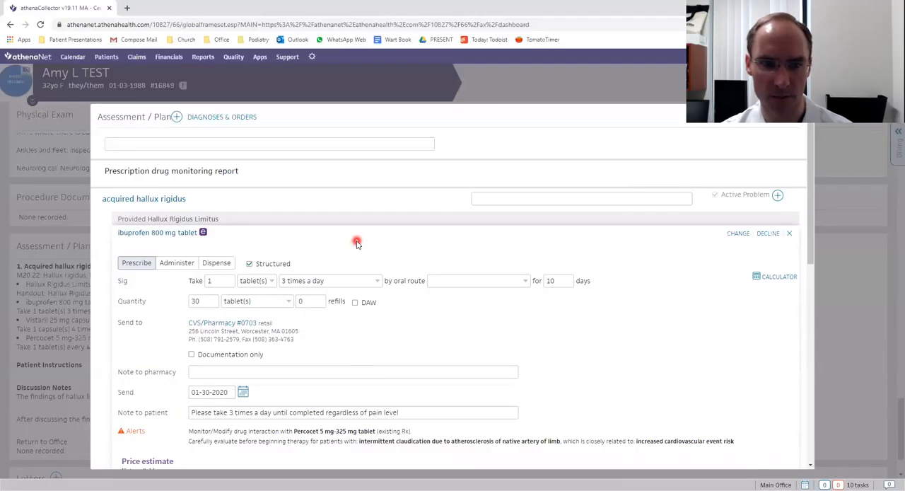
click(243, 395)
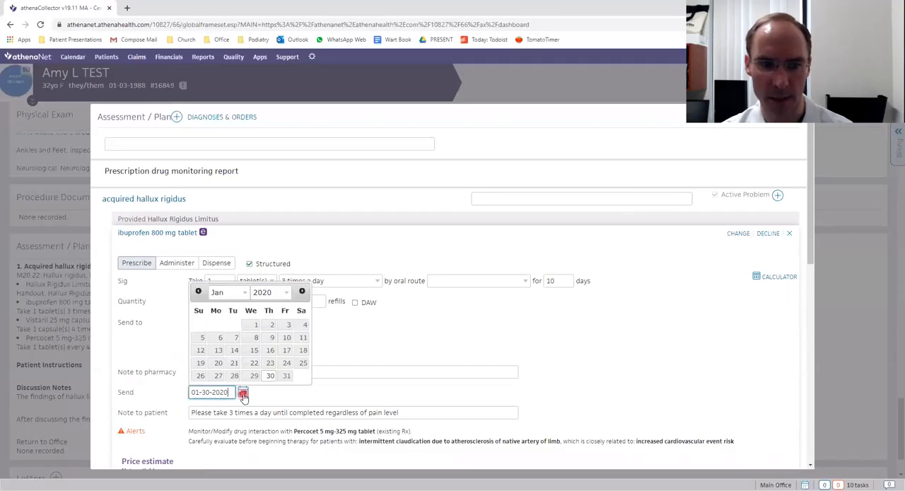
click(302, 295)
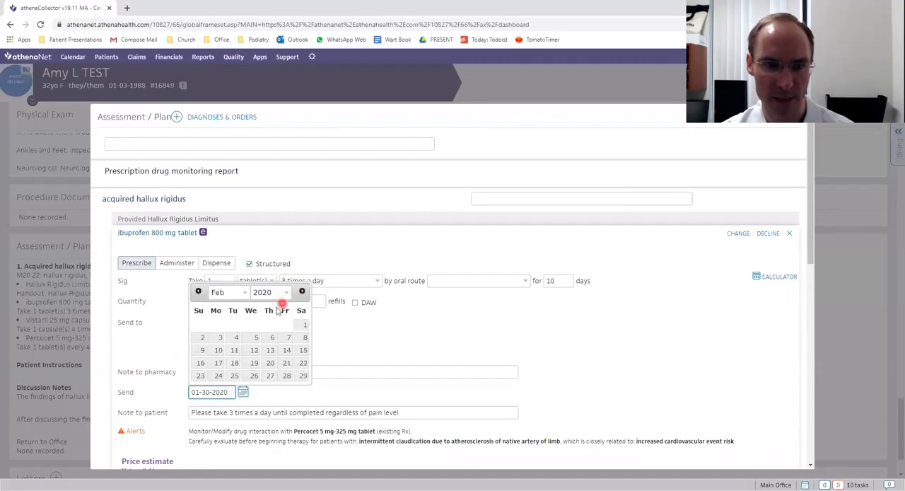
click(252, 338)
click(212, 396)
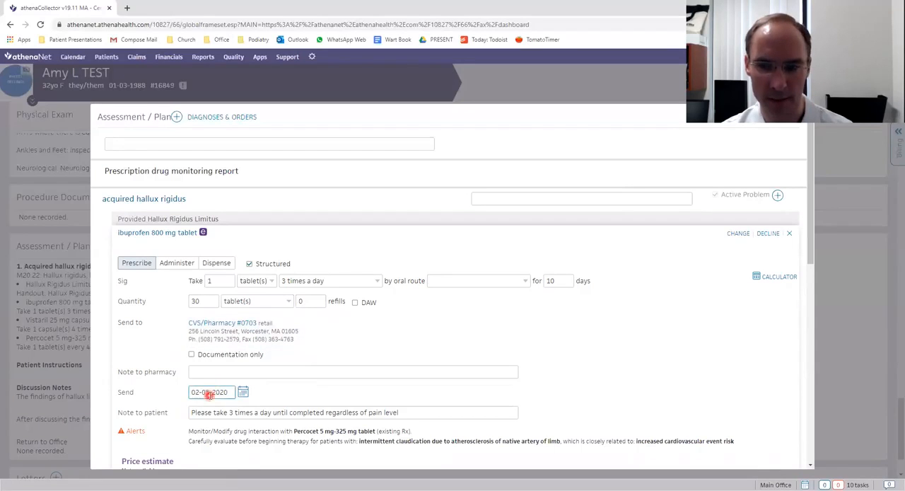
Set the ibuprofen order's send date to 04-08-2020 and collapse the order details.
click(243, 392)
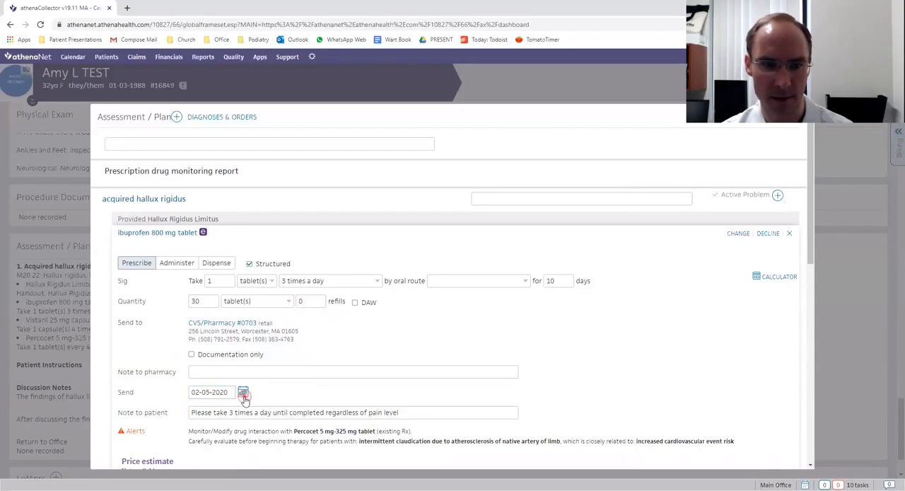
click(303, 293)
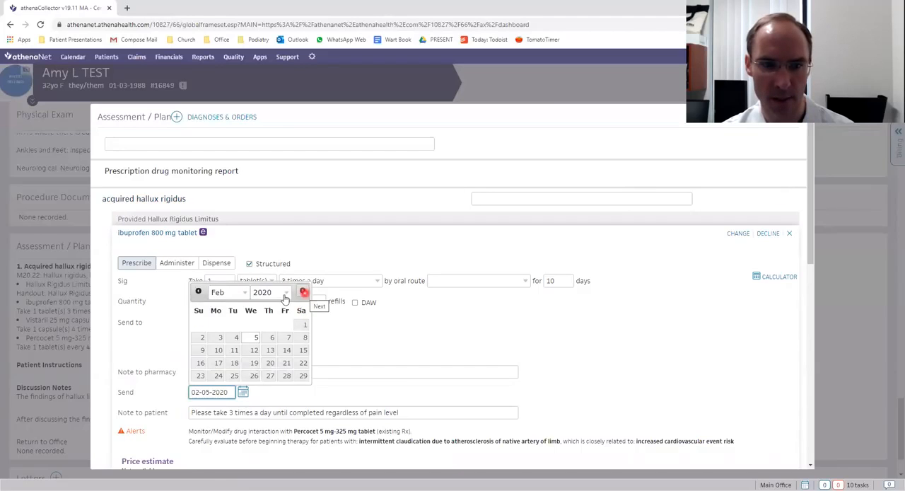
click(302, 292)
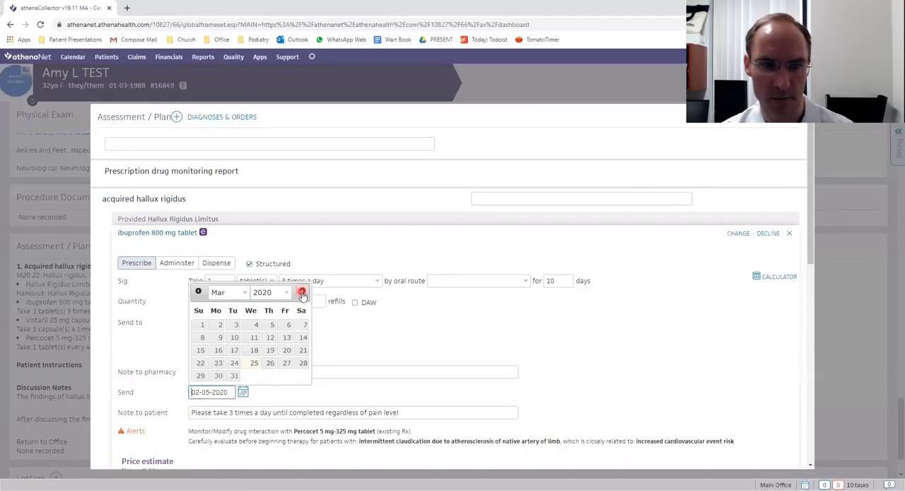
click(300, 292)
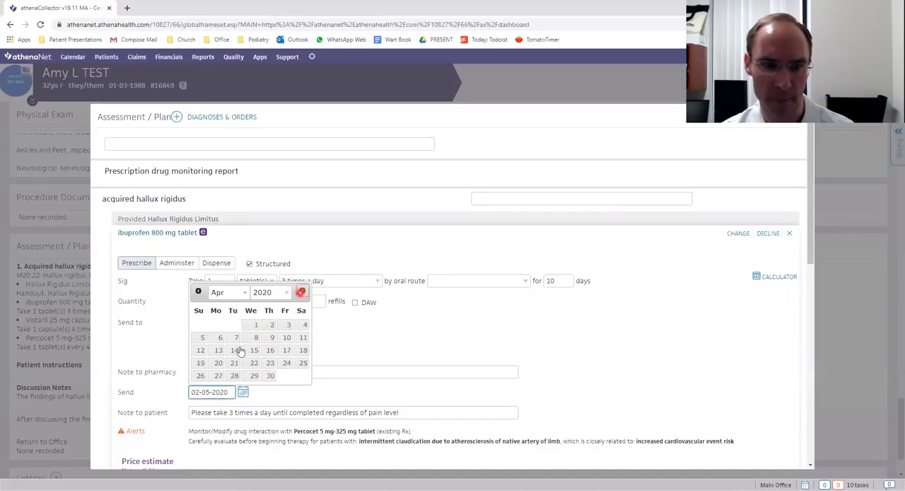
click(269, 337)
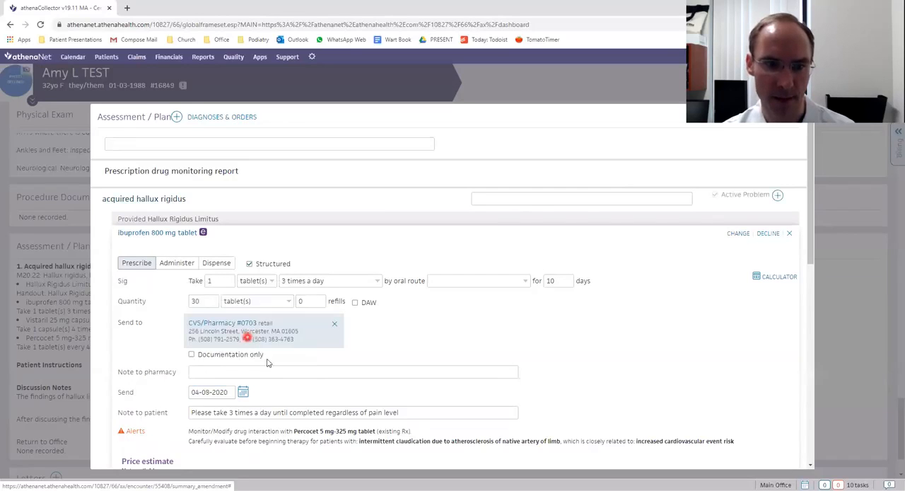
click(224, 326)
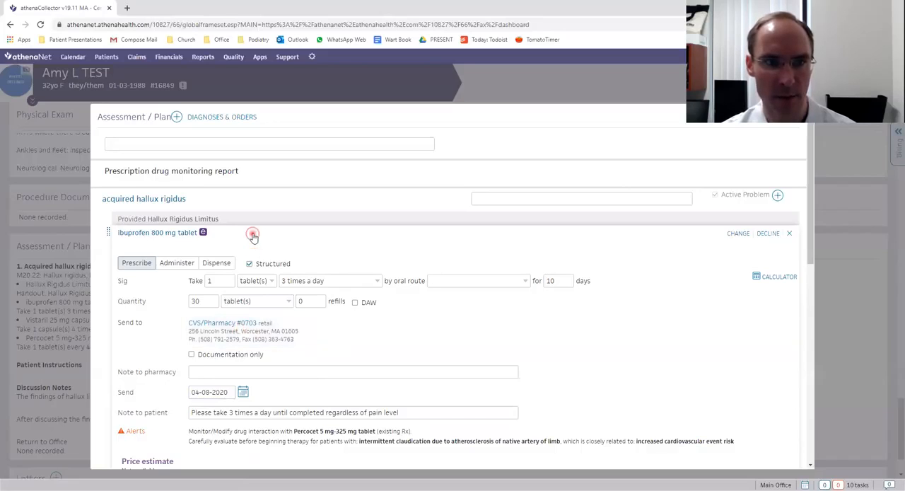
click(261, 232)
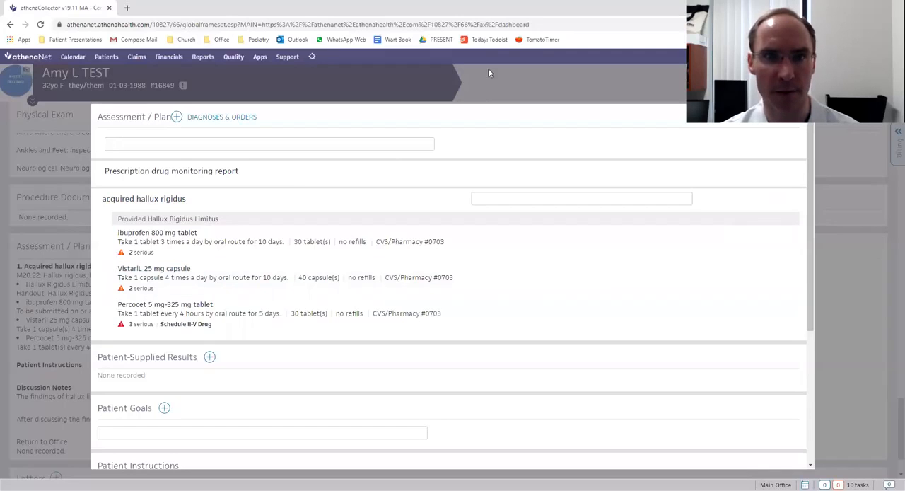
Open the personal order sets management page and look through the listed sets.
click(312, 57)
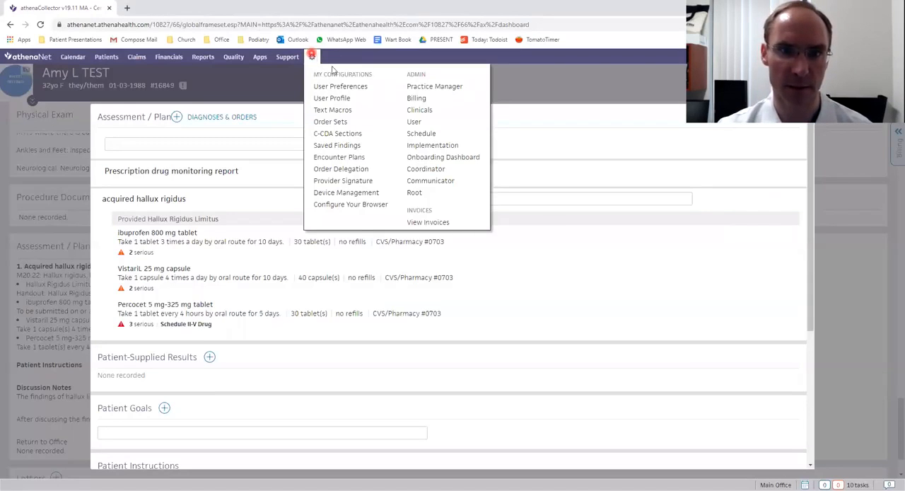
click(340, 123)
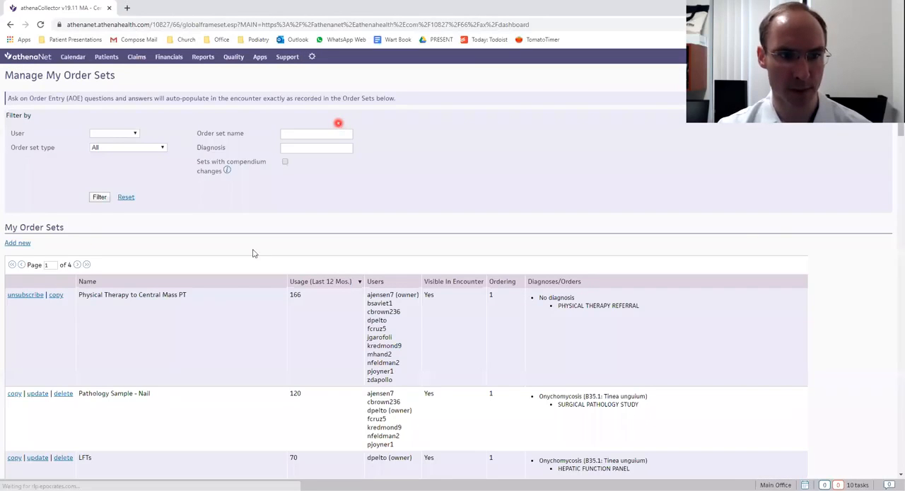
scroll(241, 302, down, 4)
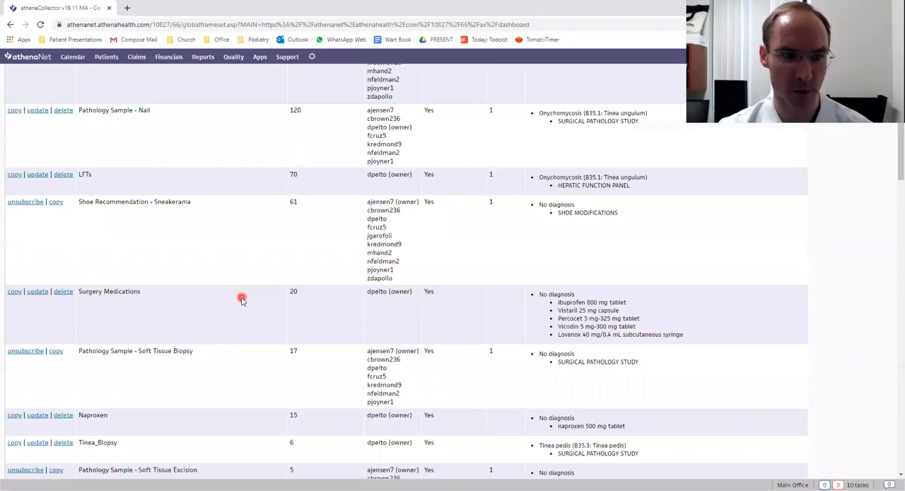
scroll(240, 298, down, 2)
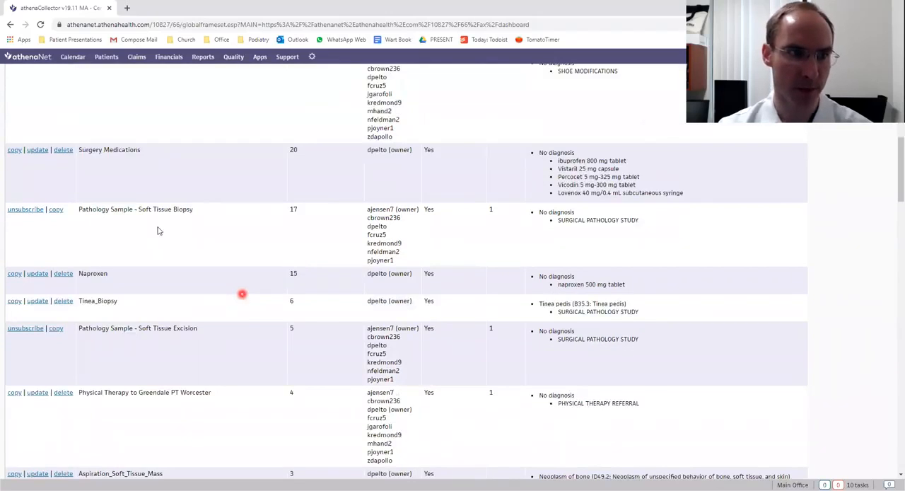
Filter the order sets by the name "surgery".
scroll(242, 296, up, 6)
click(299, 133)
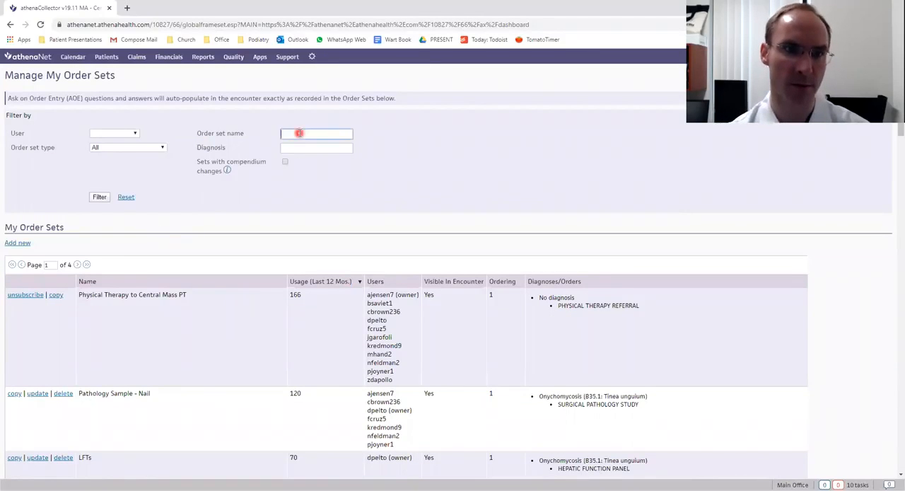
text(surgery)
key(Tab)
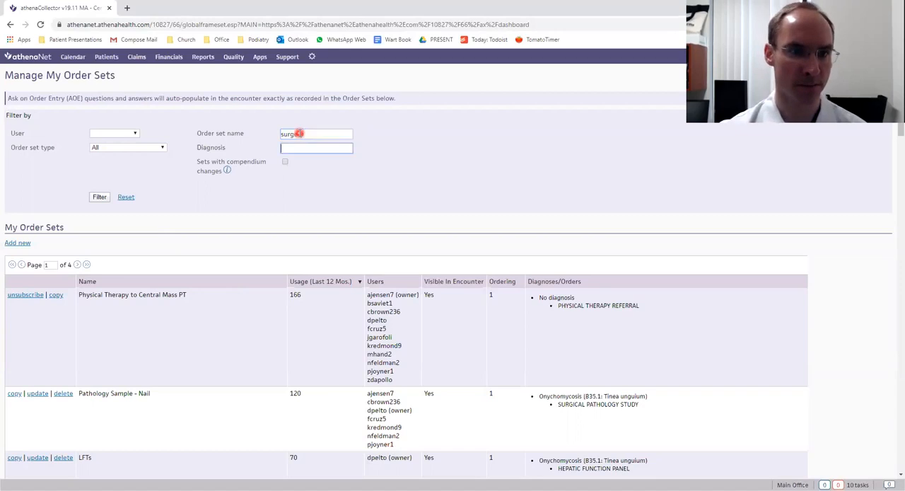
click(100, 198)
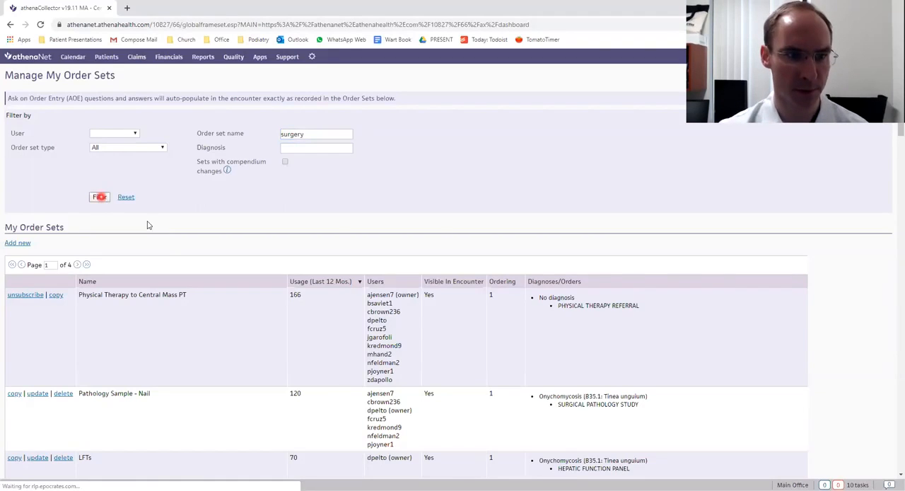
click(414, 287)
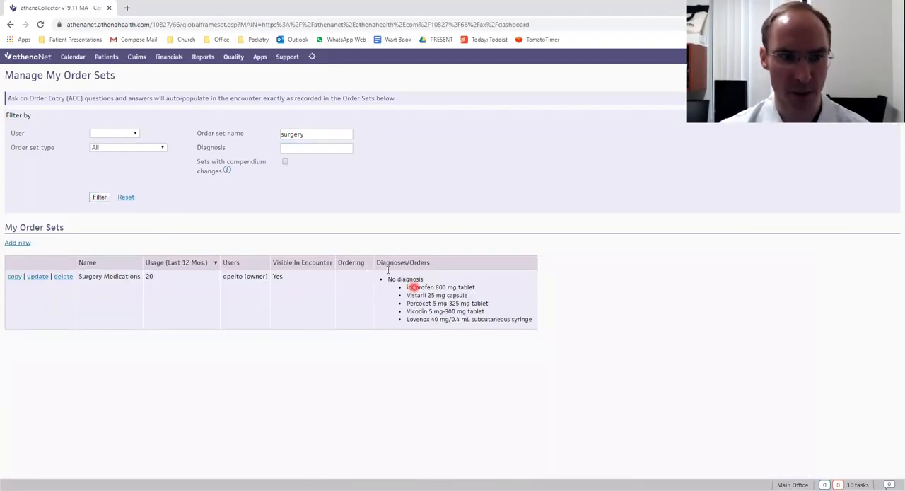
Open the Surgery Medications order set for updating and review the medication orders under No Diagnosis.
click(40, 277)
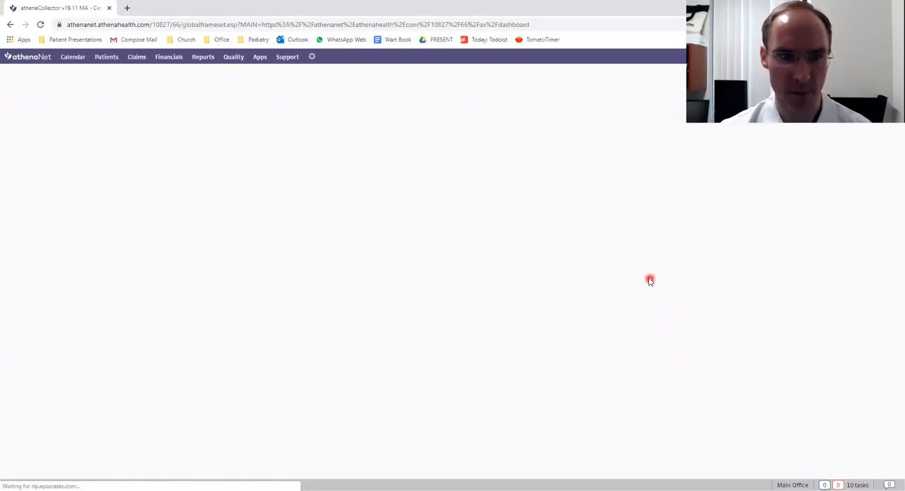
scroll(651, 276, down, 1)
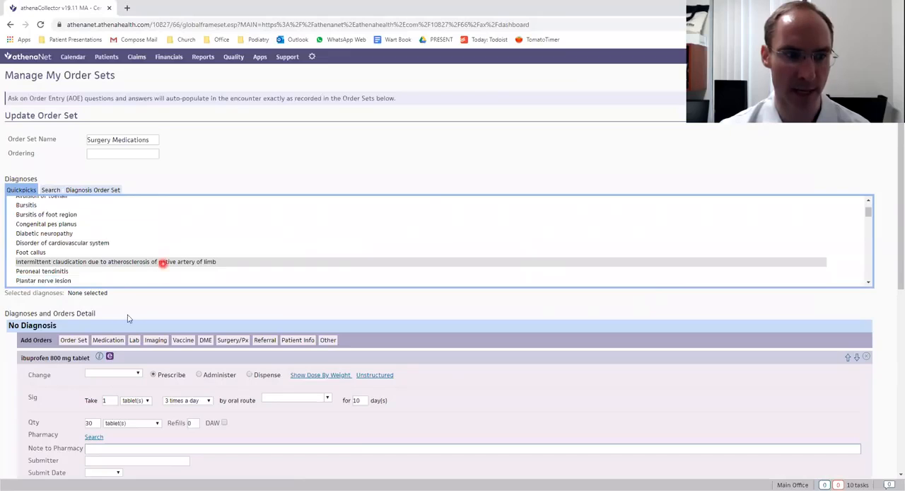
scroll(53, 193, down, 3)
click(48, 138)
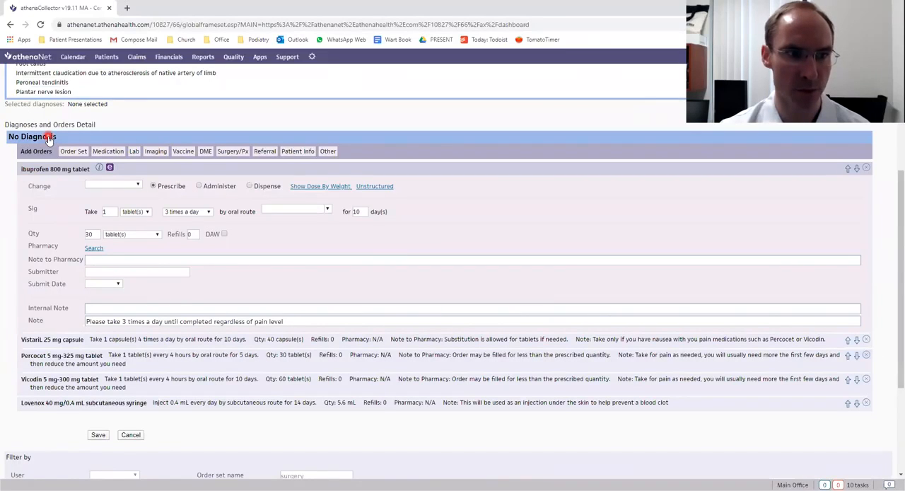
click(40, 370)
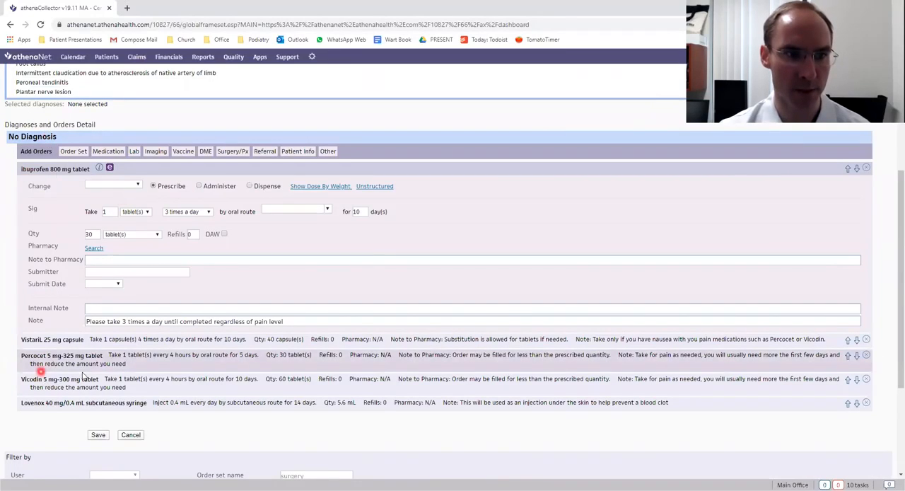
click(59, 170)
Add the Bactrim DS 800 mg-160 mg tablet from the medication quickpicks to the order set and remove it again.
click(110, 153)
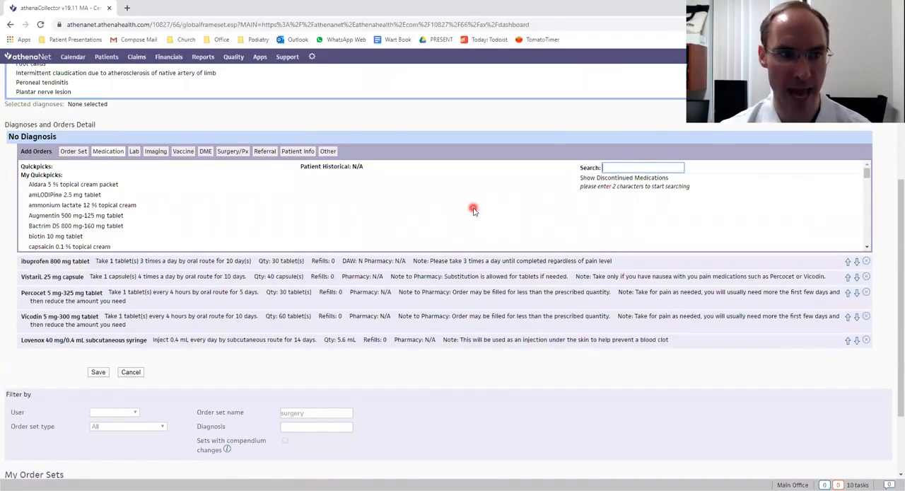
click(79, 214)
click(84, 226)
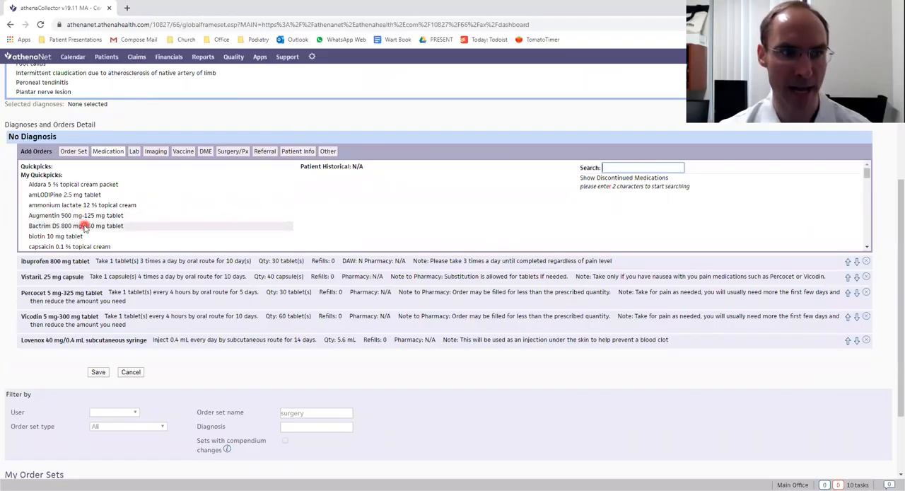
click(171, 356)
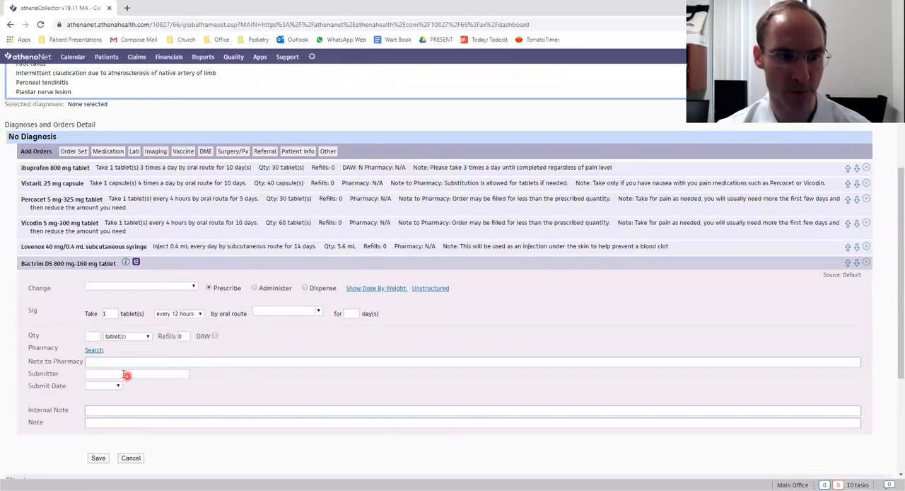
click(866, 261)
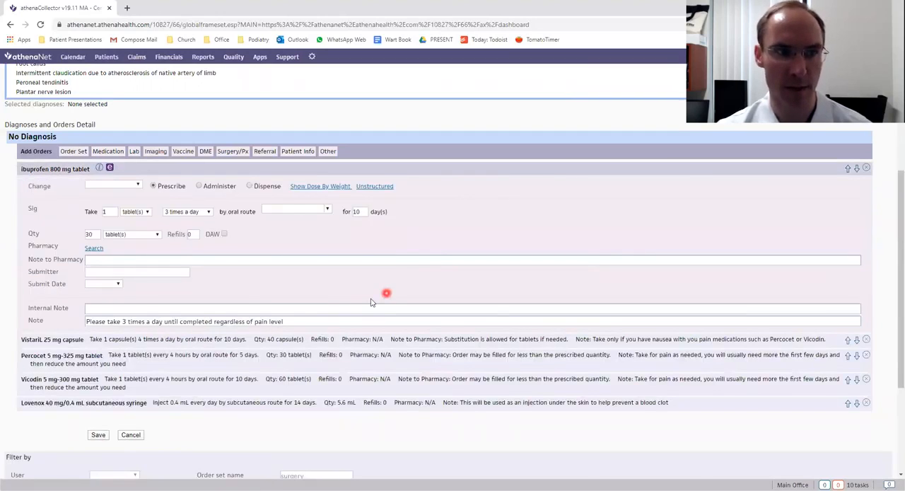
scroll(371, 301, up, 2)
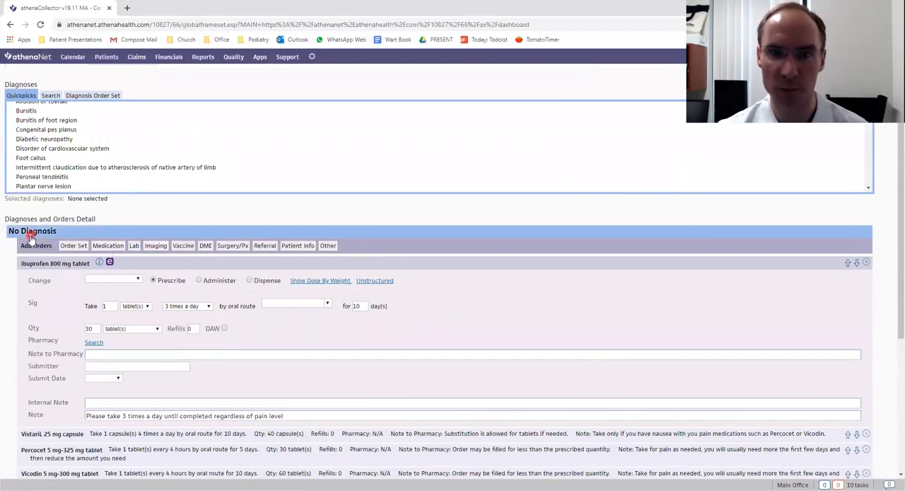